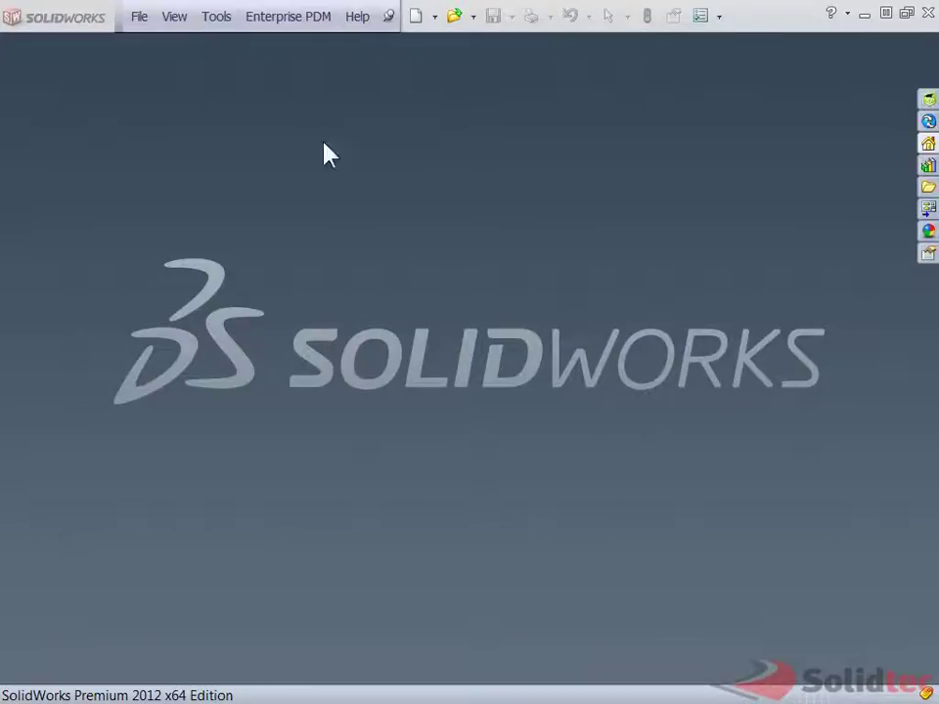
Check the installed version and serial number in the About SolidWorks information, and exit SolidWorks
left_click(356, 17)
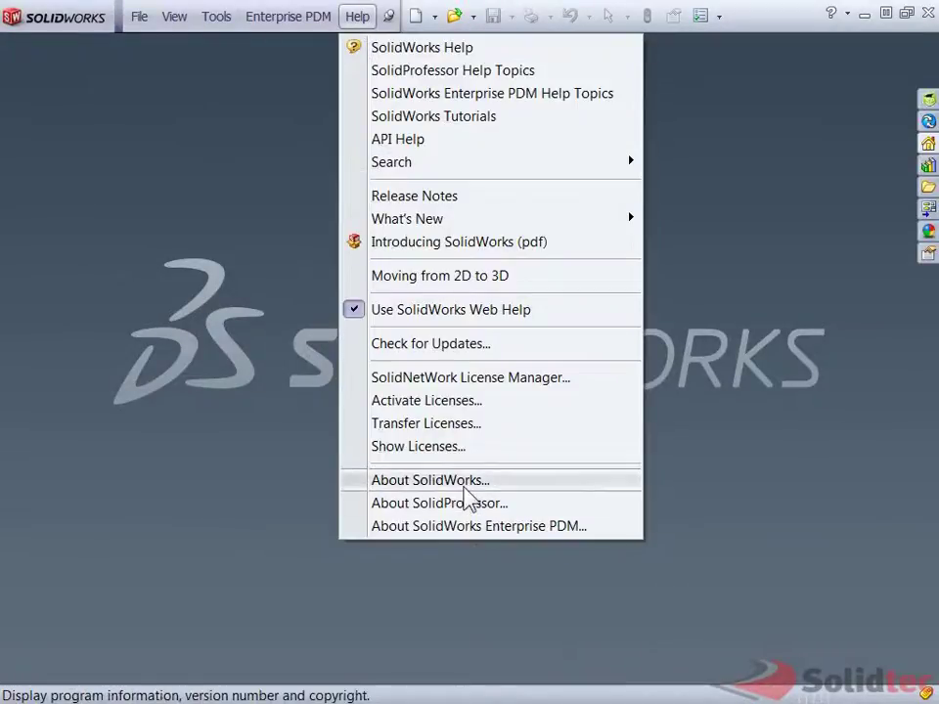
left_click(464, 486)
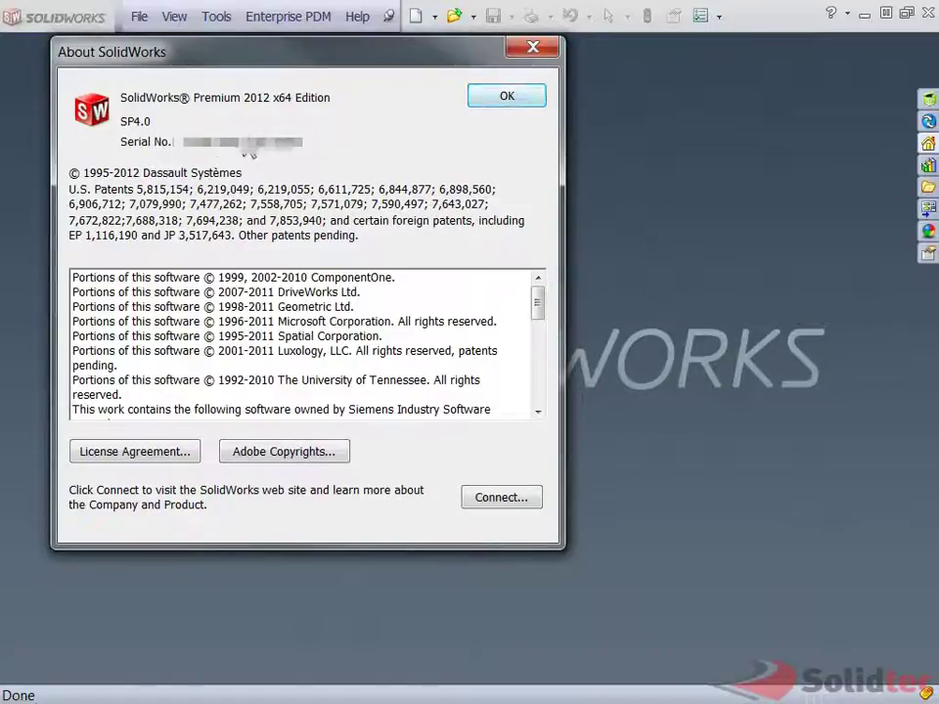
left_click(506, 98)
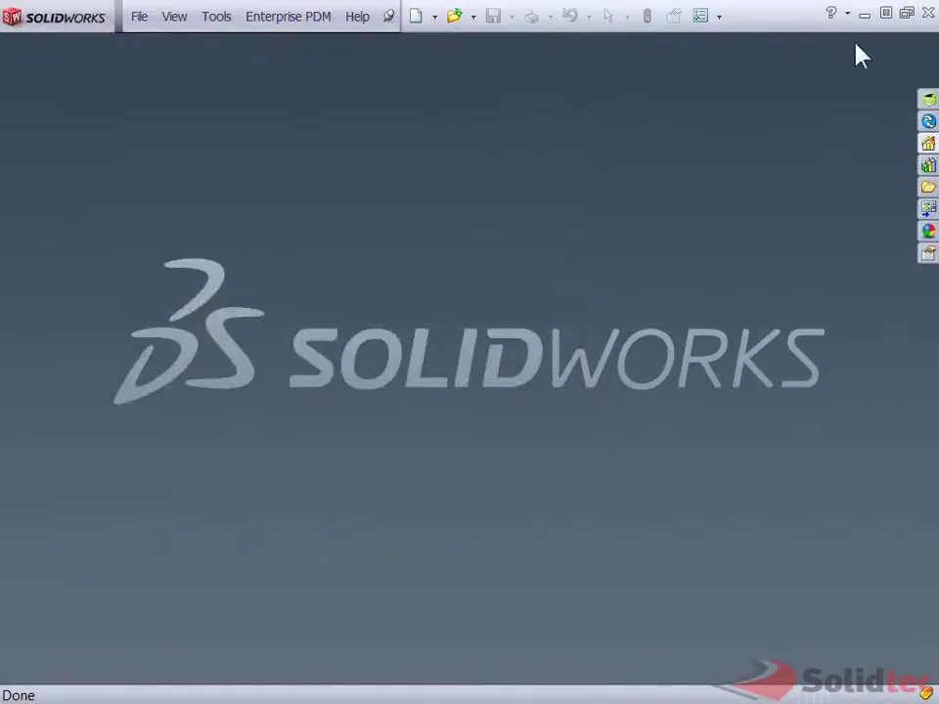
left_click(929, 14)
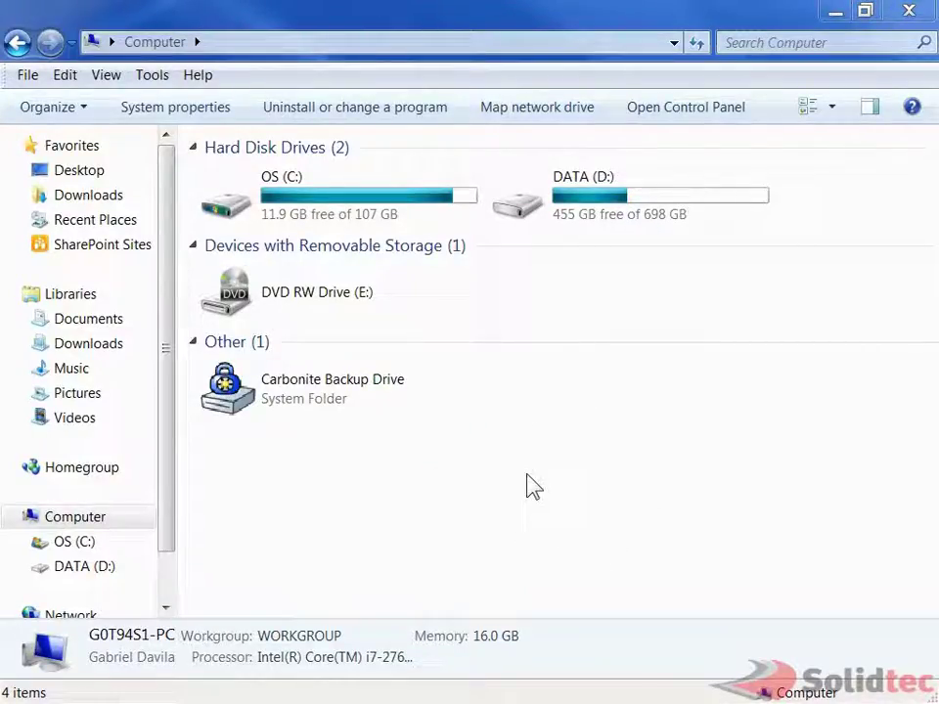
Open Programs and Features from the Windows Control Panel
left_click(662, 110)
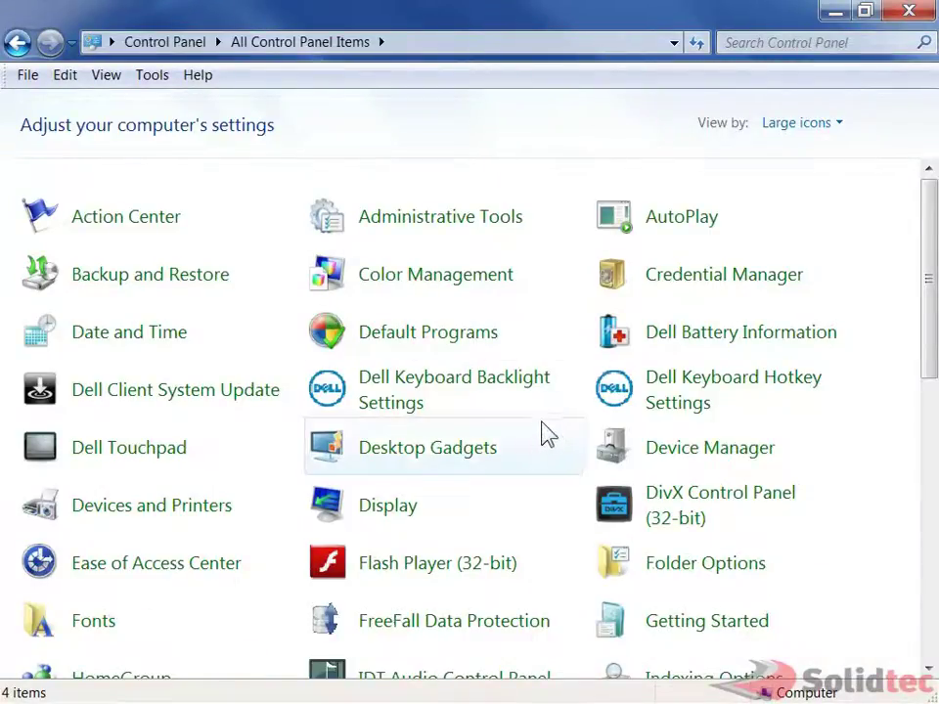
scroll(587, 458, "down", 7)
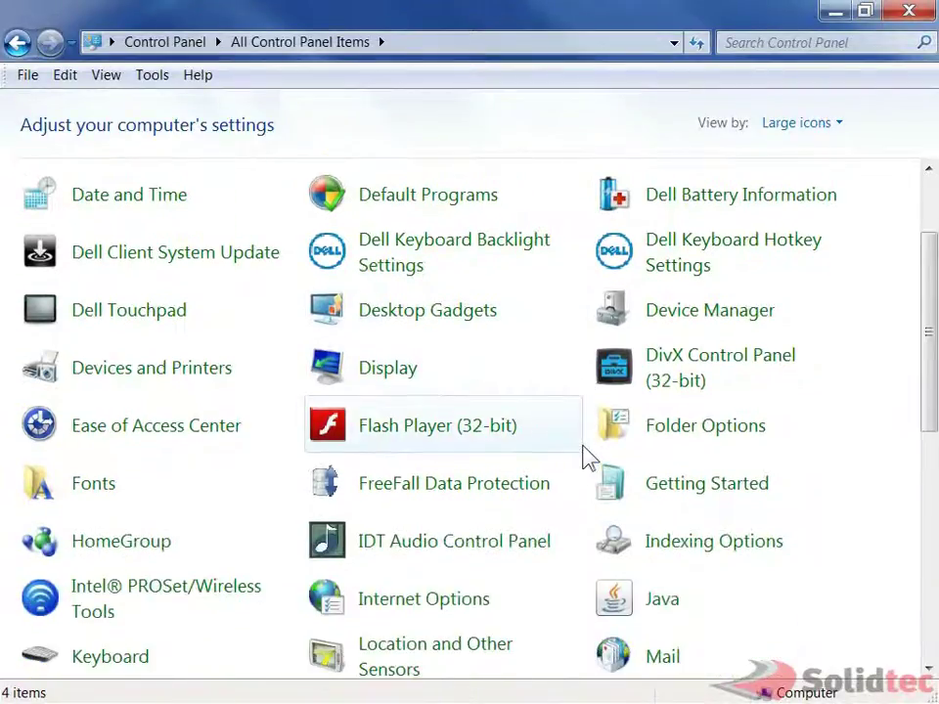
scroll(587, 458, "down", 2)
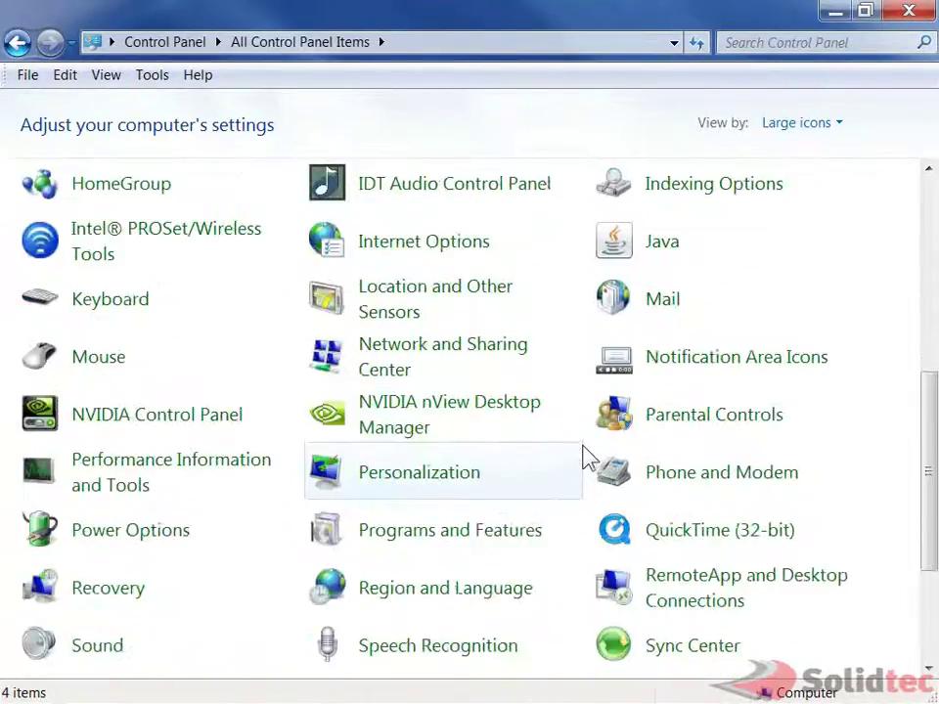
left_click(453, 550)
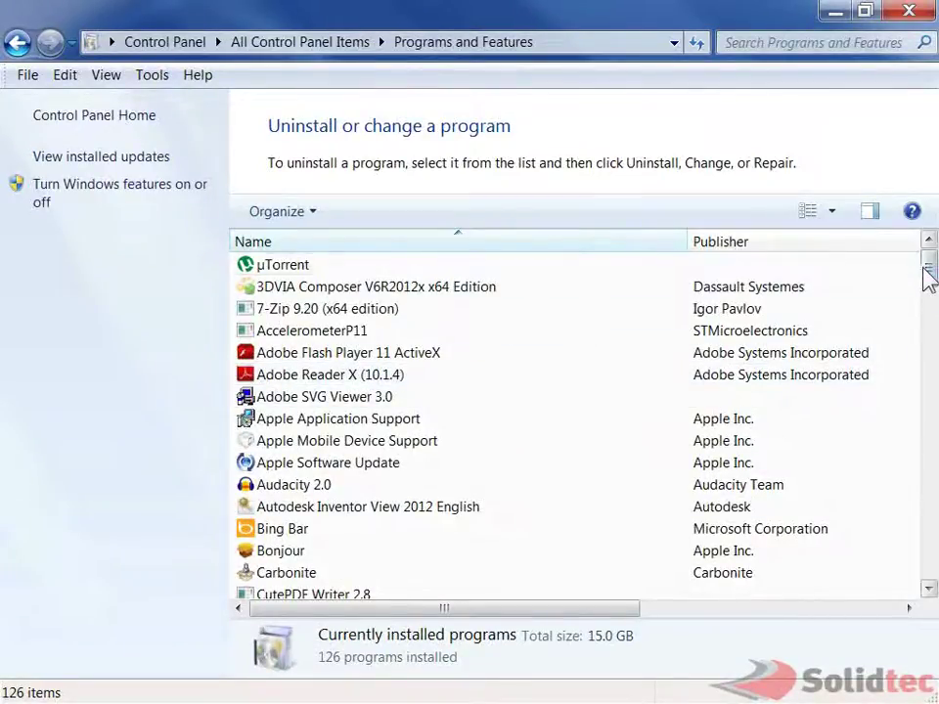
Start changing the SolidWorks 2012 x64 Edition SP04 installation from the list of installed programs
left_click_drag(927, 269, 928, 548)
left_click(403, 381)
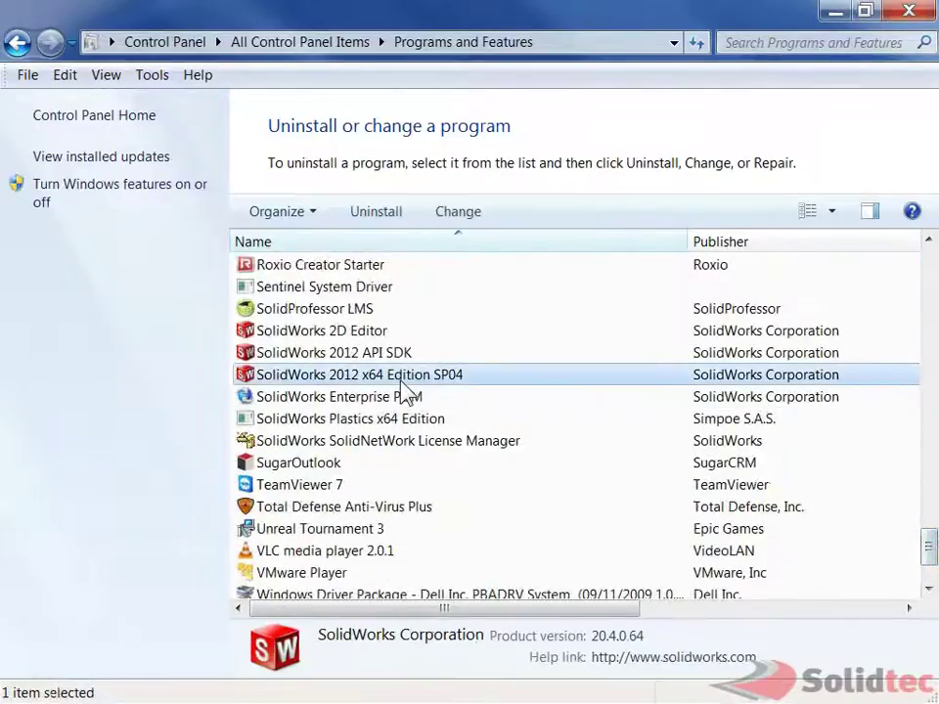
left_click(475, 224)
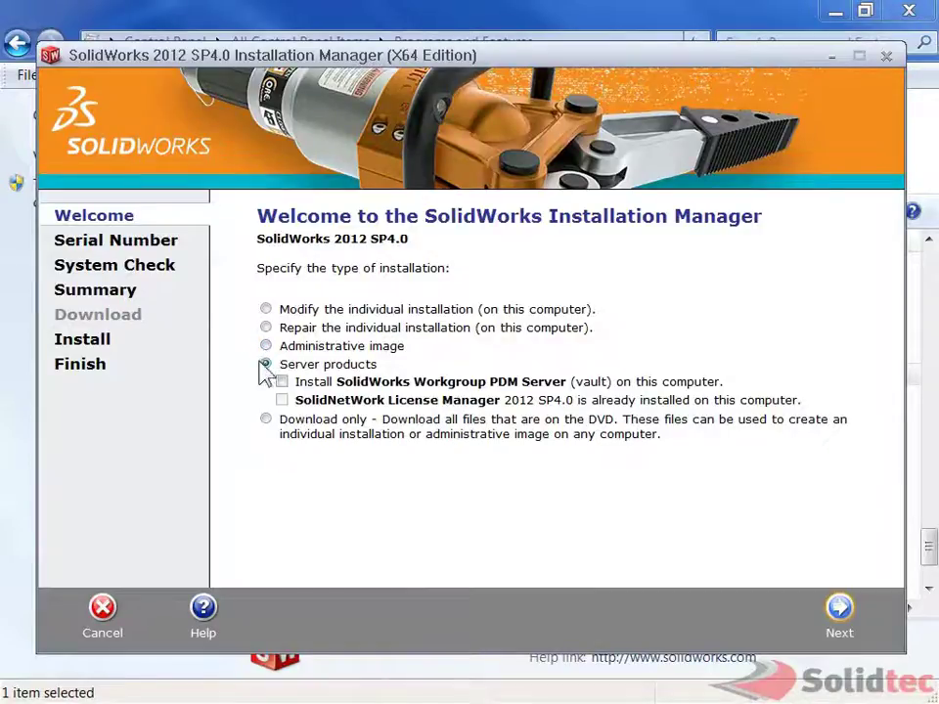
Choose to modify the individual installation on this computer and continue to the serial number information
left_click(267, 363)
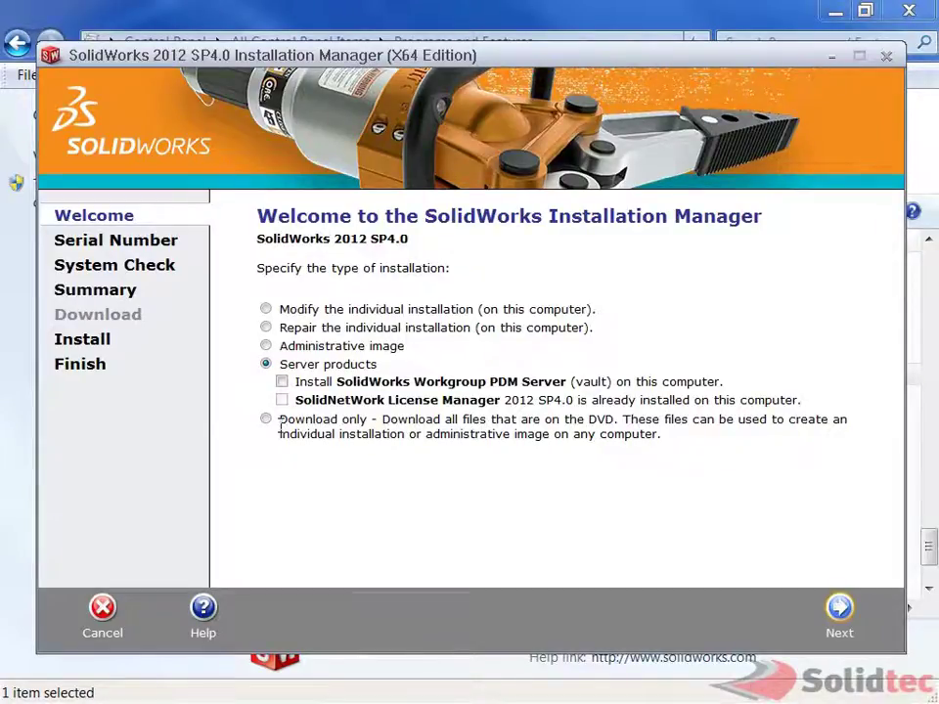
left_click(266, 310)
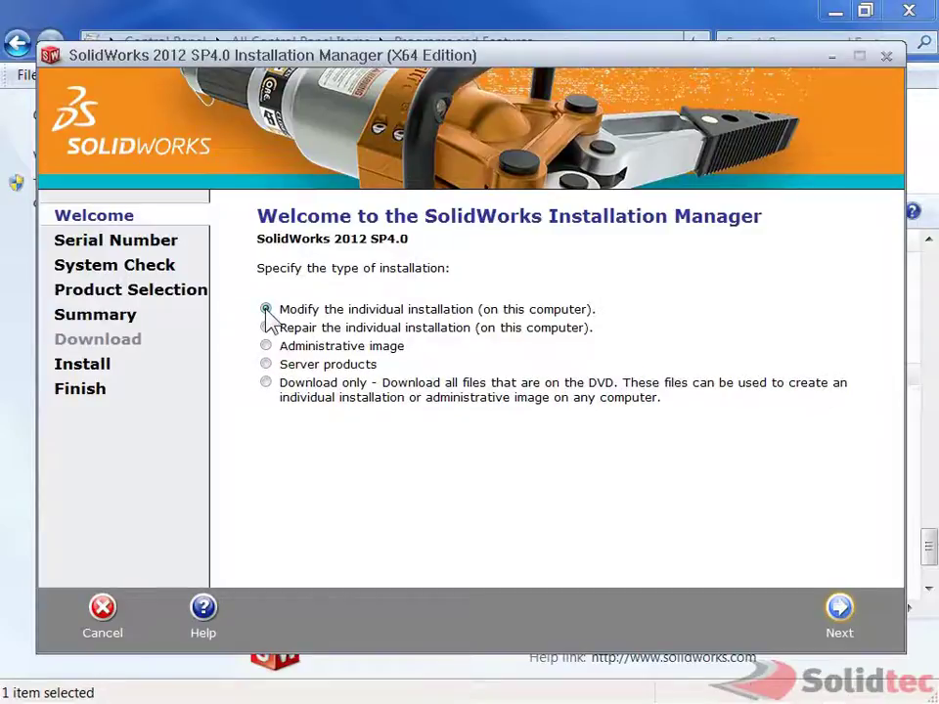
left_click(839, 611)
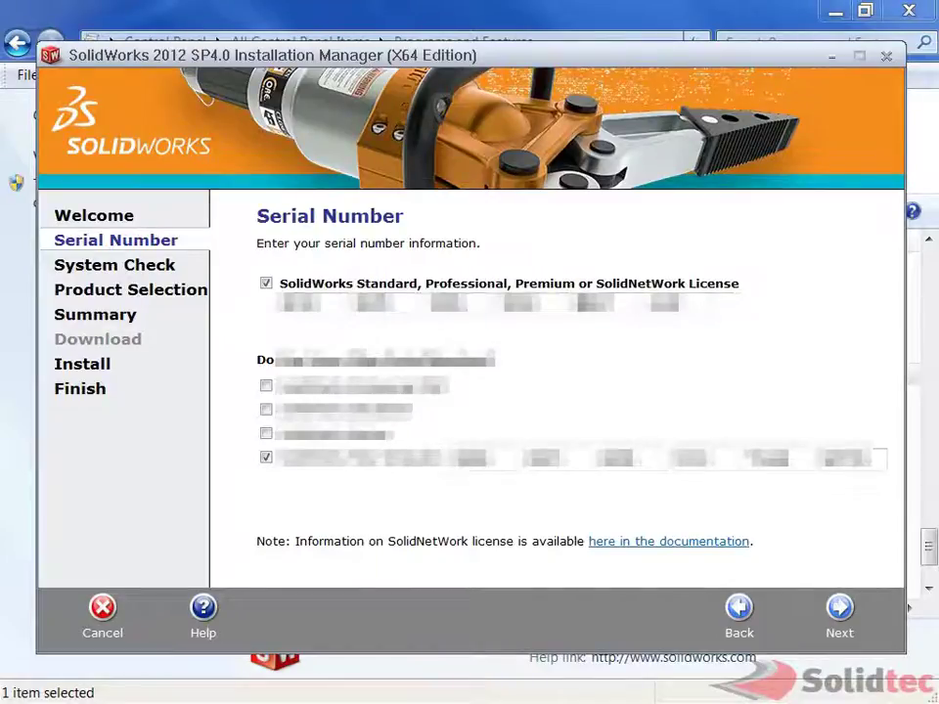
Accept the serial number information and the existing product selection, and proceed to the installation summary
left_click(841, 612)
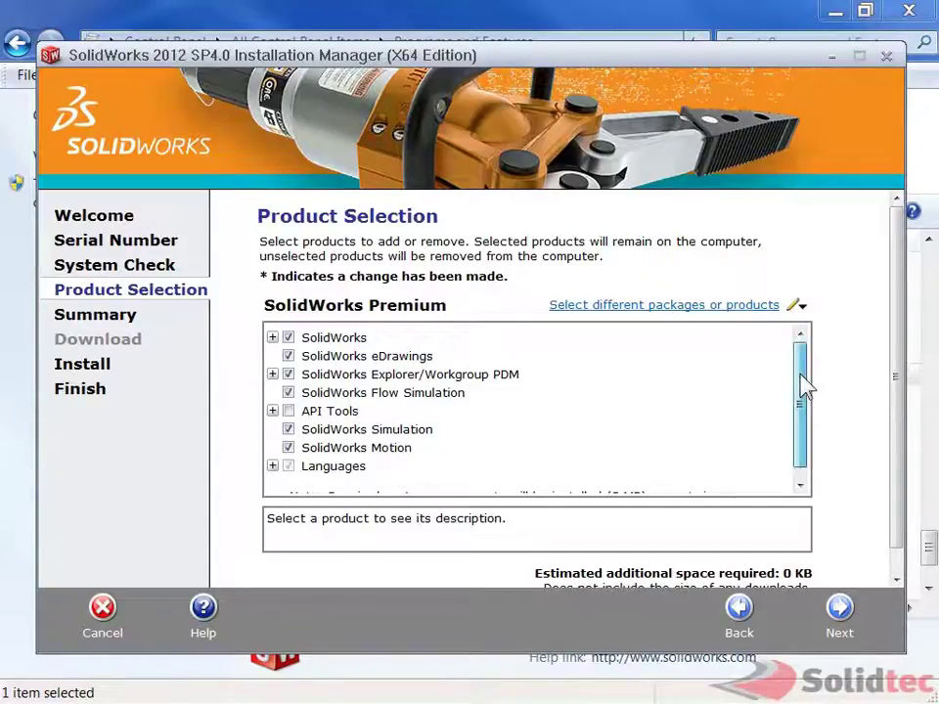
mouse_move(800, 384)
left_mouse_down()
mouse_move(790, 436)
mouse_move(797, 364)
left_mouse_up()
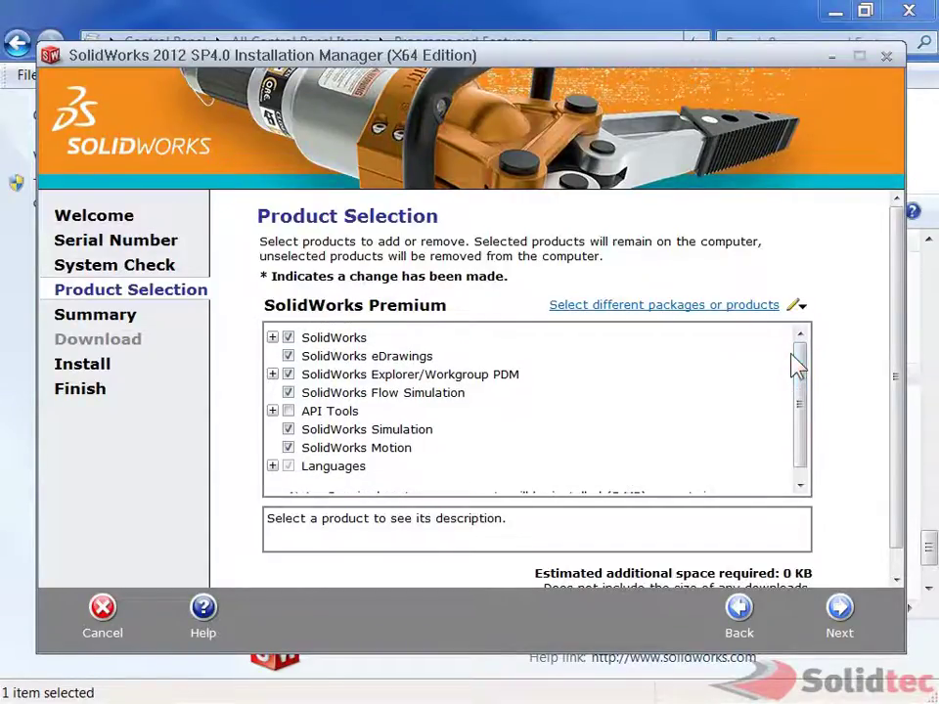
left_click(840, 614)
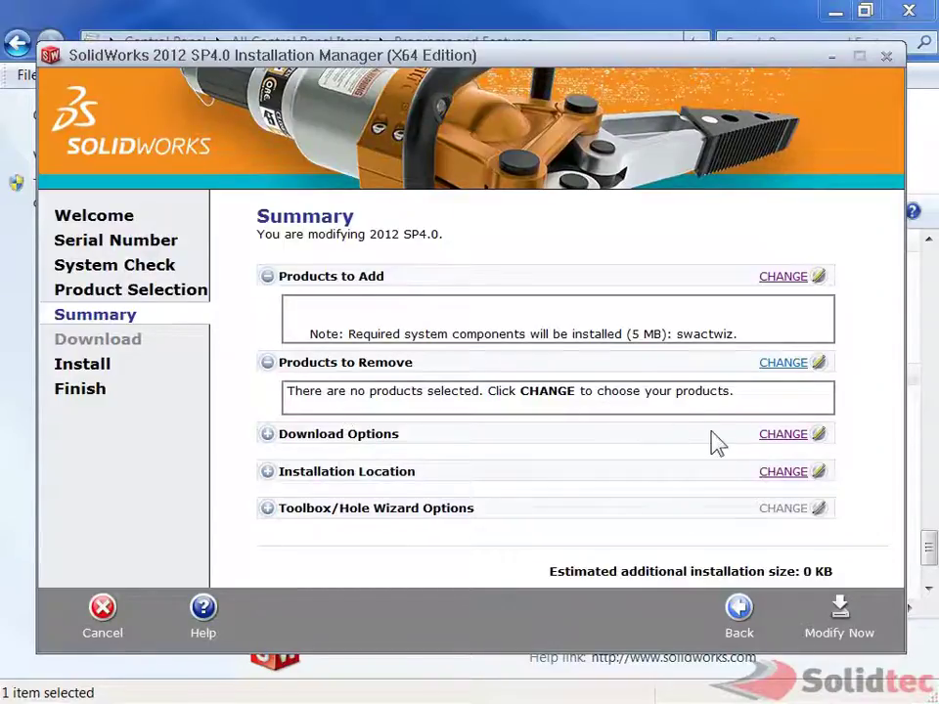
Review the download options, including the install-only source folder and background downloader settings, and return to the summary
left_click(784, 435)
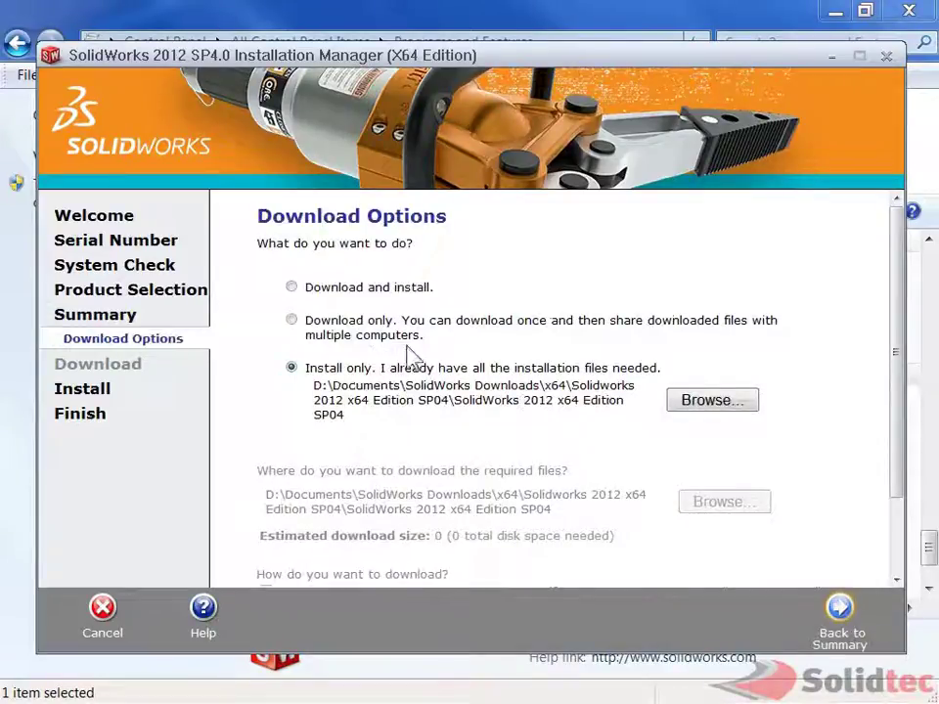
scroll(399, 372, "down", 3)
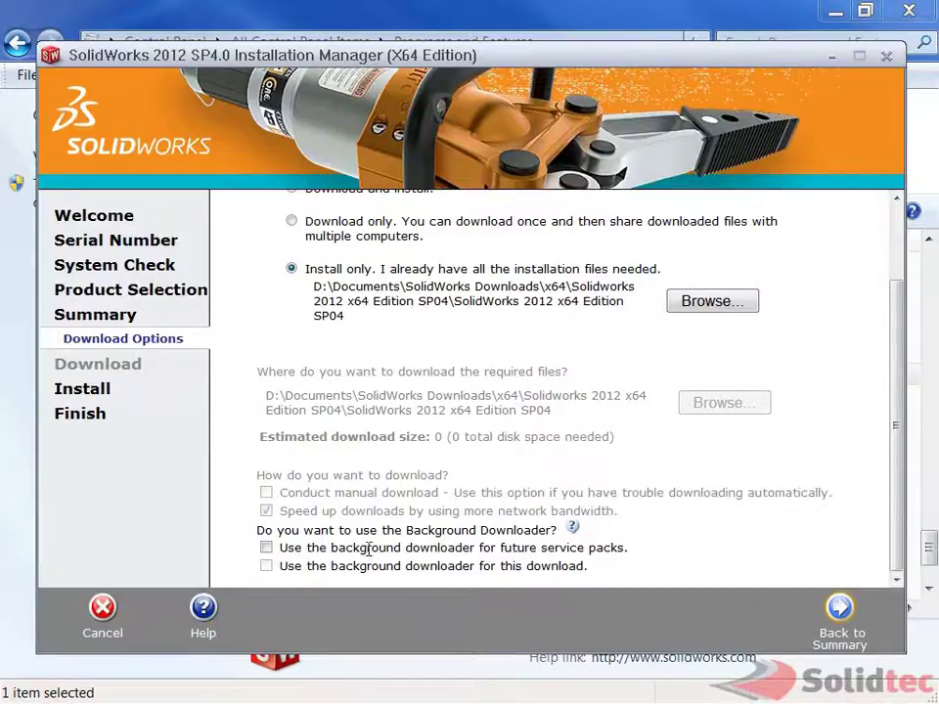
scroll(501, 549, "up", 3)
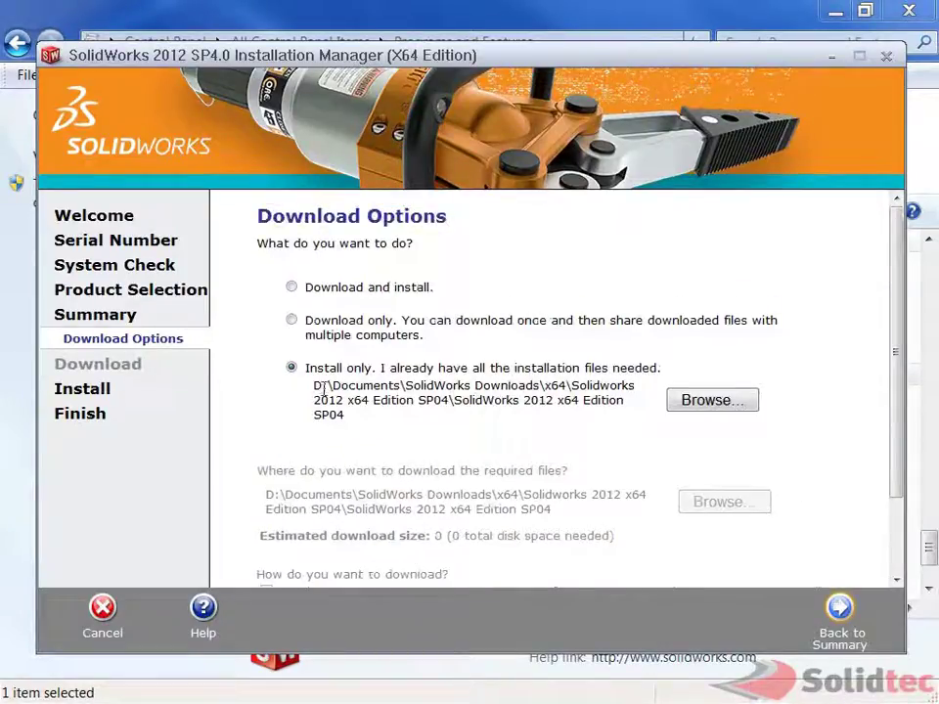
left_click(843, 618)
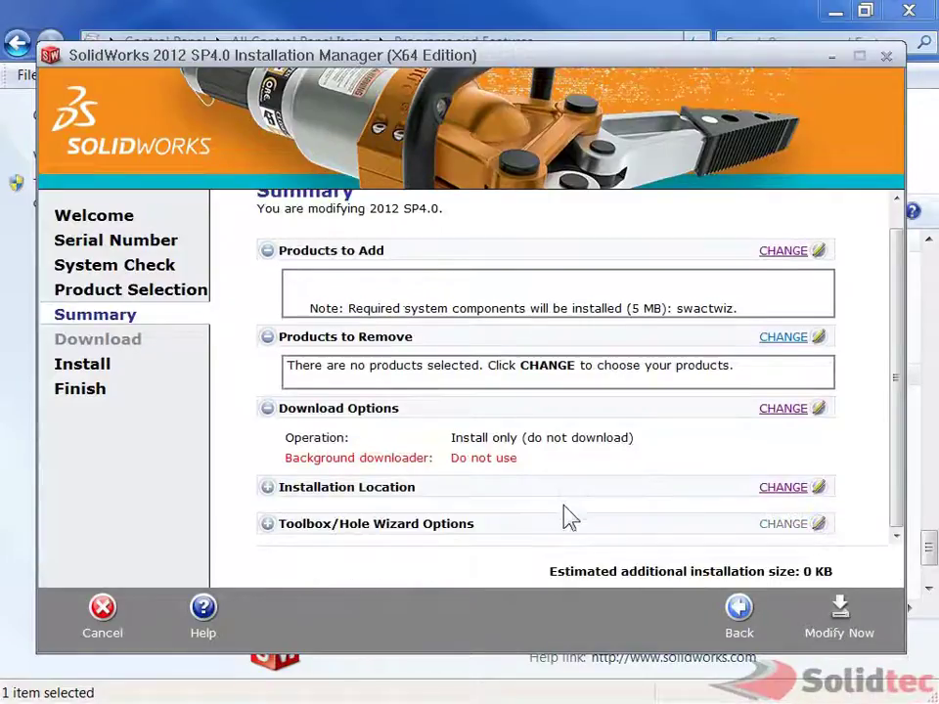
Review the installation location and source folder, and look over the full summary including the Toolbox/Hole Wizard options
left_click(780, 488)
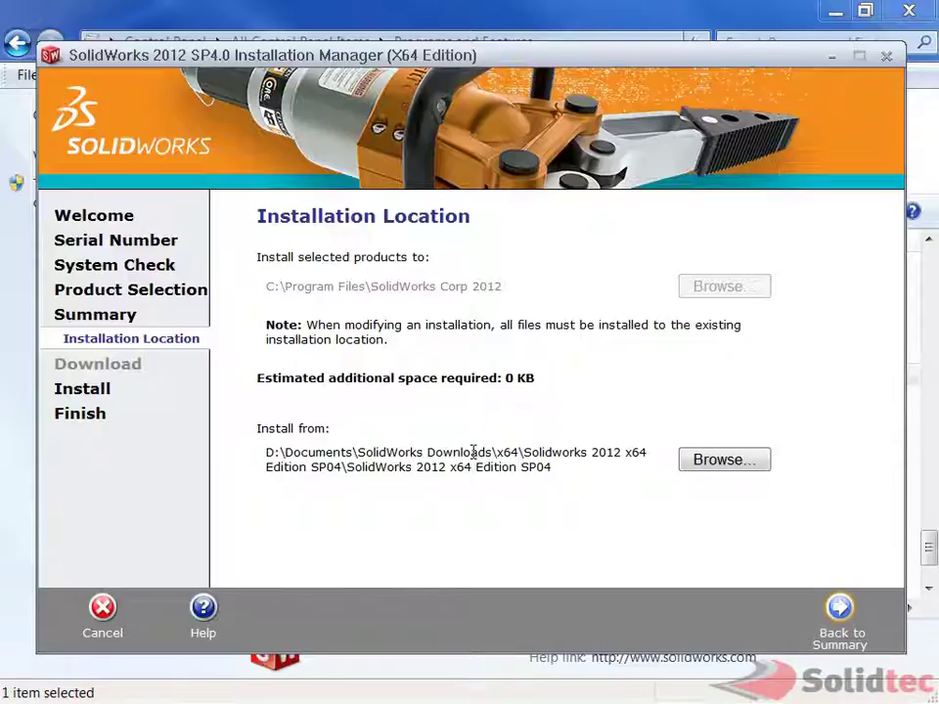
left_click(843, 618)
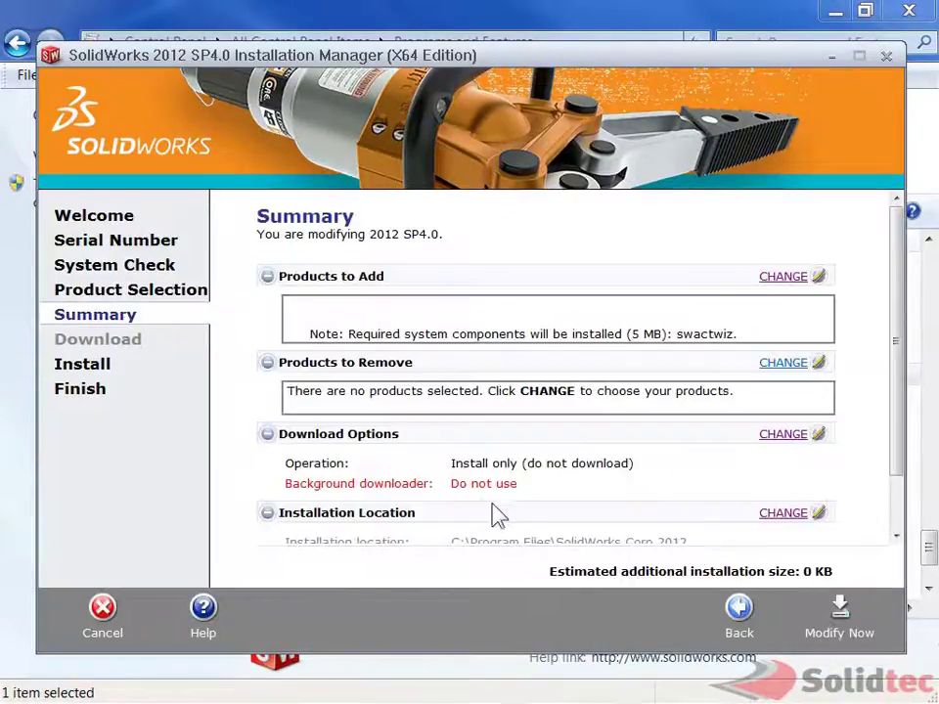
scroll(411, 514, "down", 1)
scroll(332, 517, "down", 1)
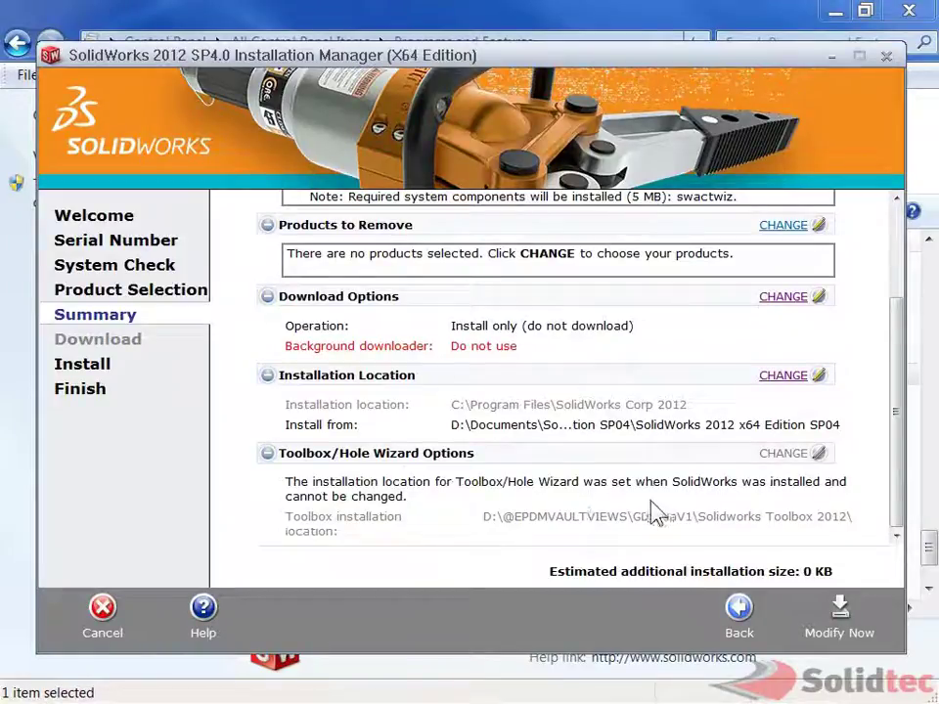
scroll(655, 513, "up", 3)
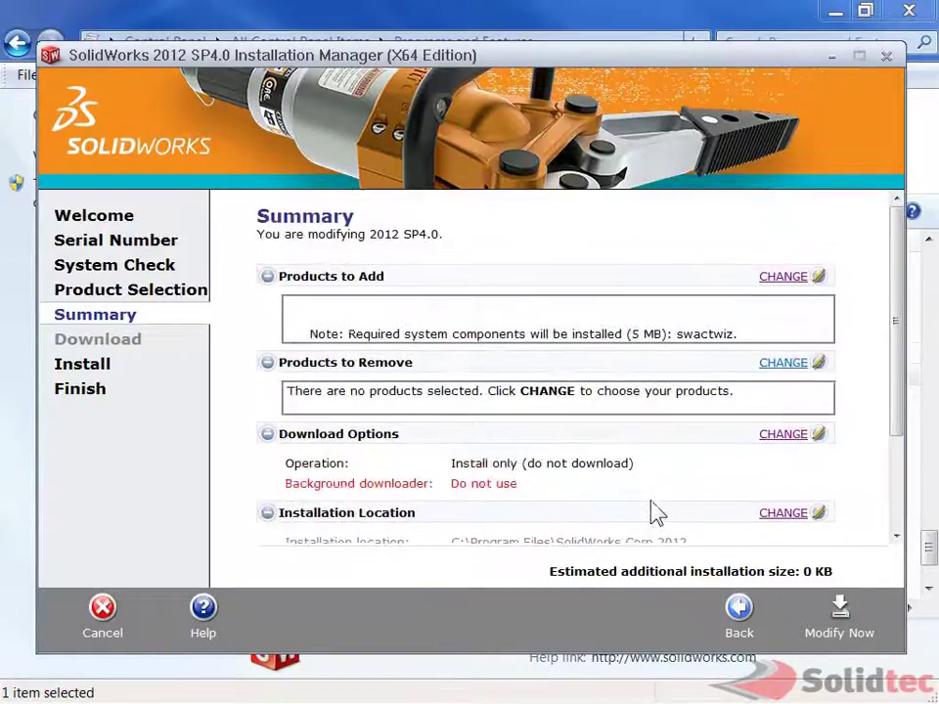
Run the installation modification, accepting 25734@g0t94s1-pc as the SolidNetWork License server
left_click(843, 617)
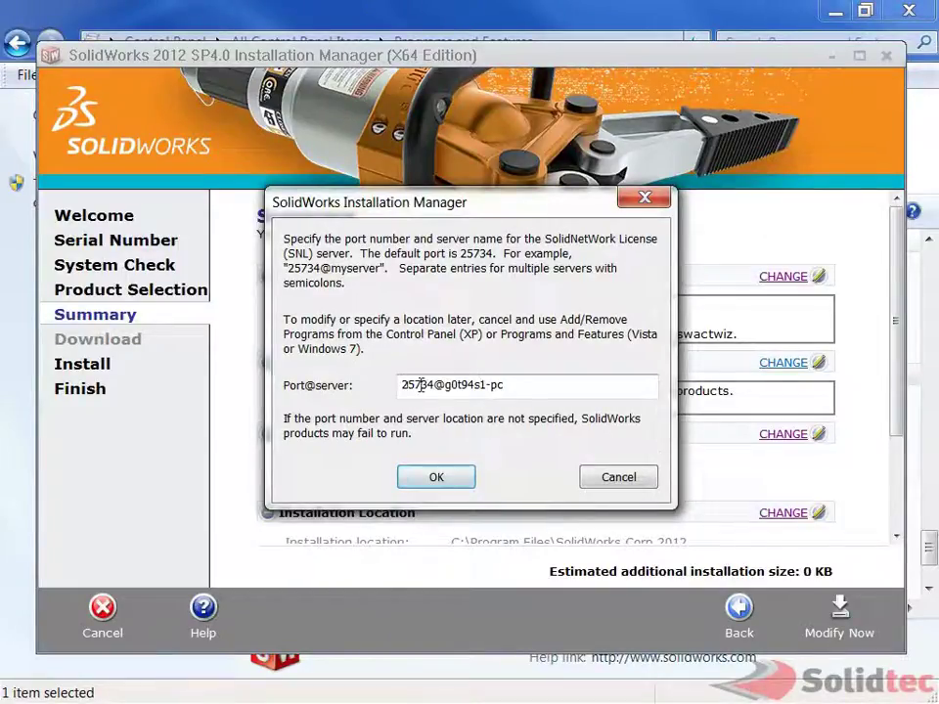
left_click(436, 482)
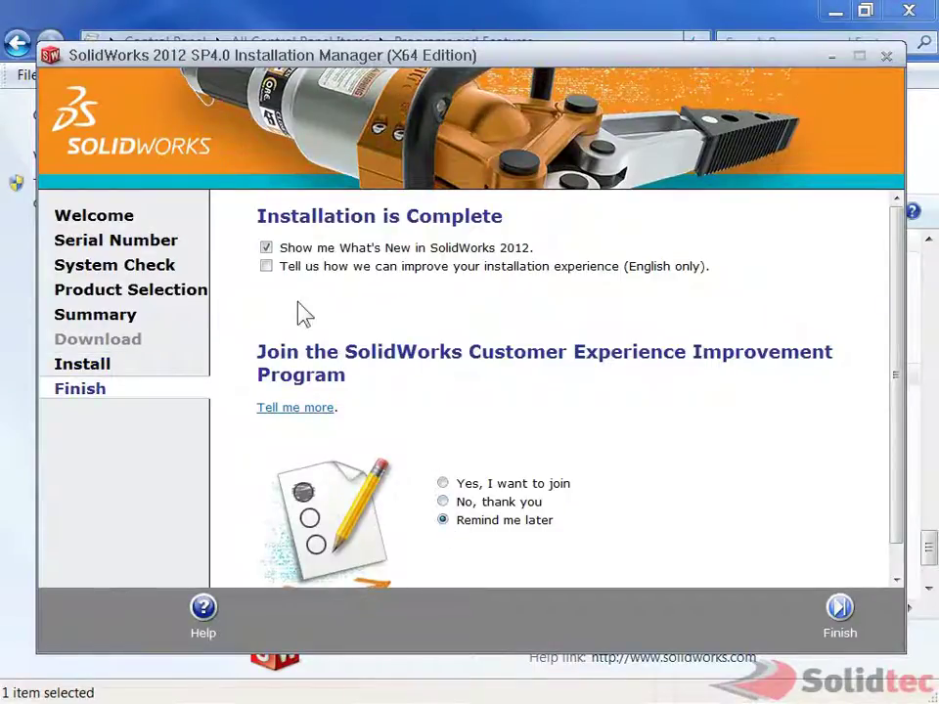
Leave the What's New and installation feedback options off, decline the Customer Experience Improvement Program, and finish the installation
left_click(266, 266)
left_click(266, 248)
left_click(442, 501)
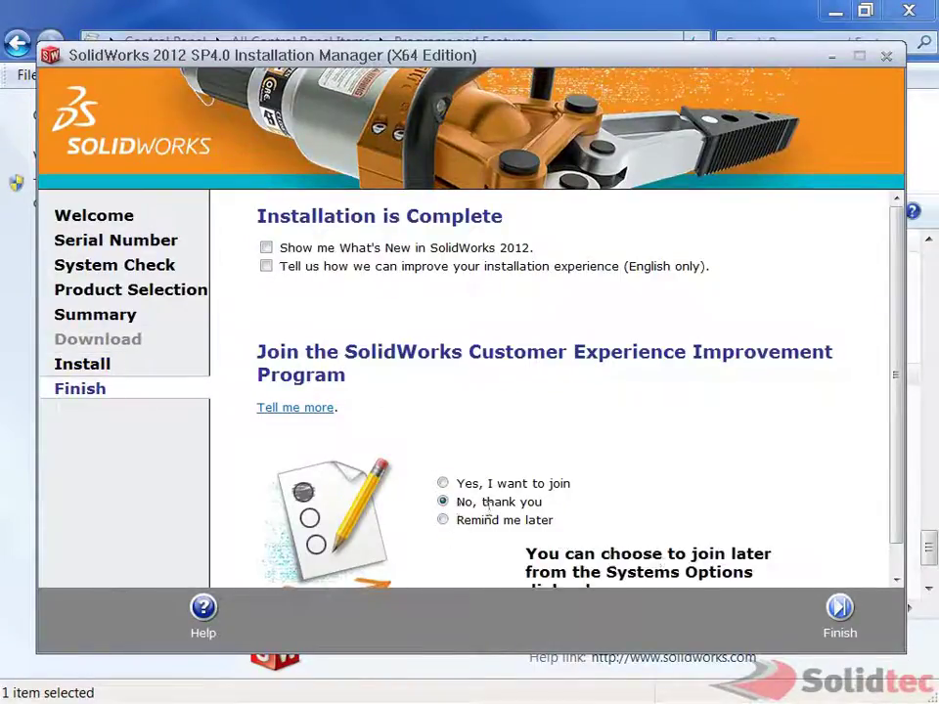
left_click(839, 611)
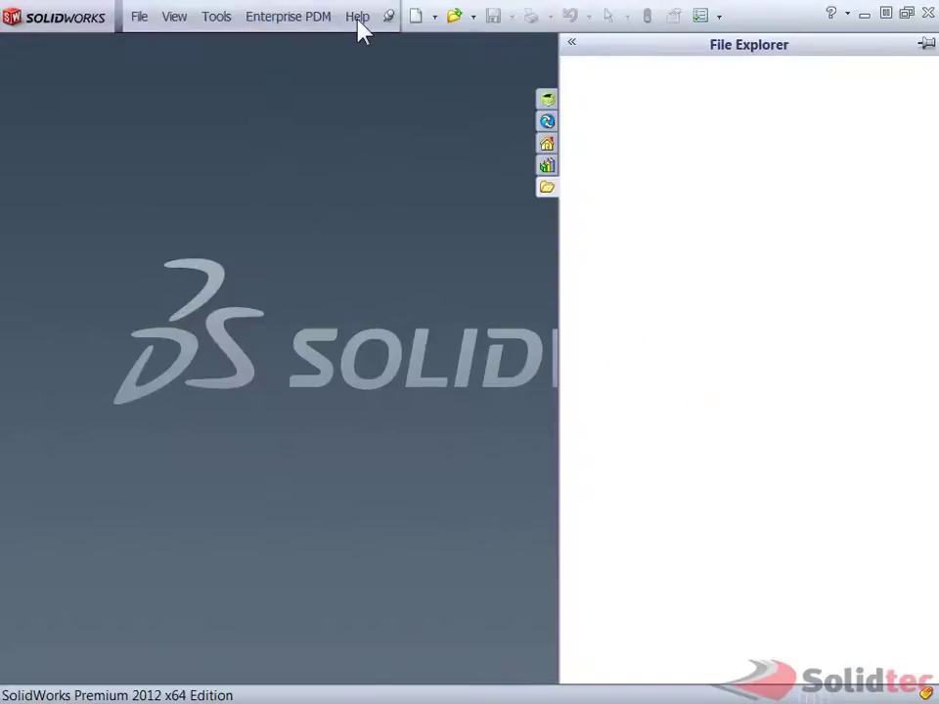
Open the About SolidWorks information to verify the serial number after the modification
left_click(358, 21)
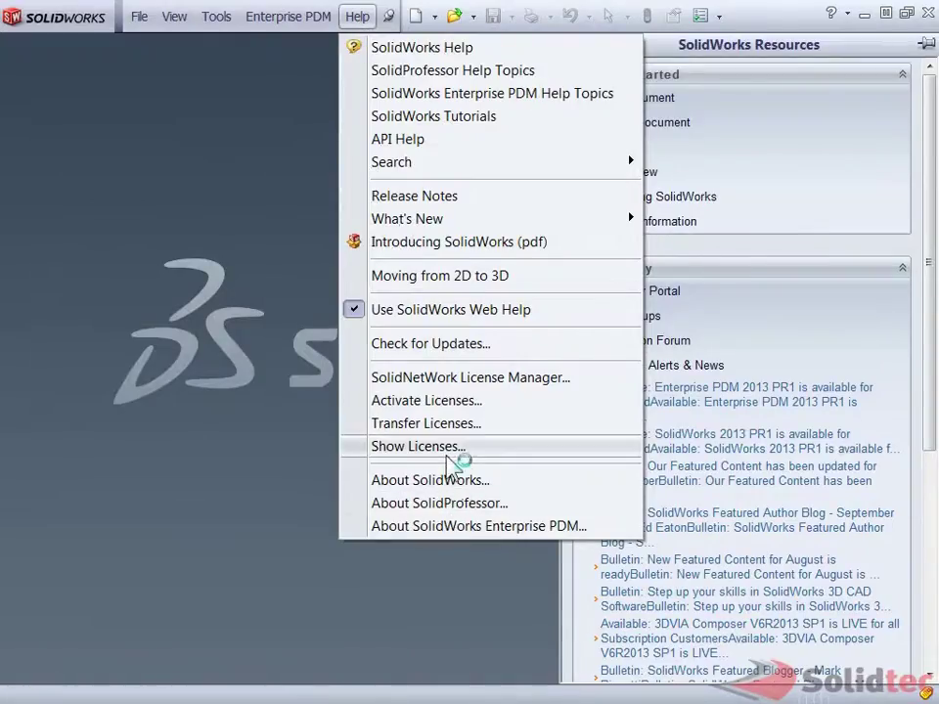
left_click(476, 482)
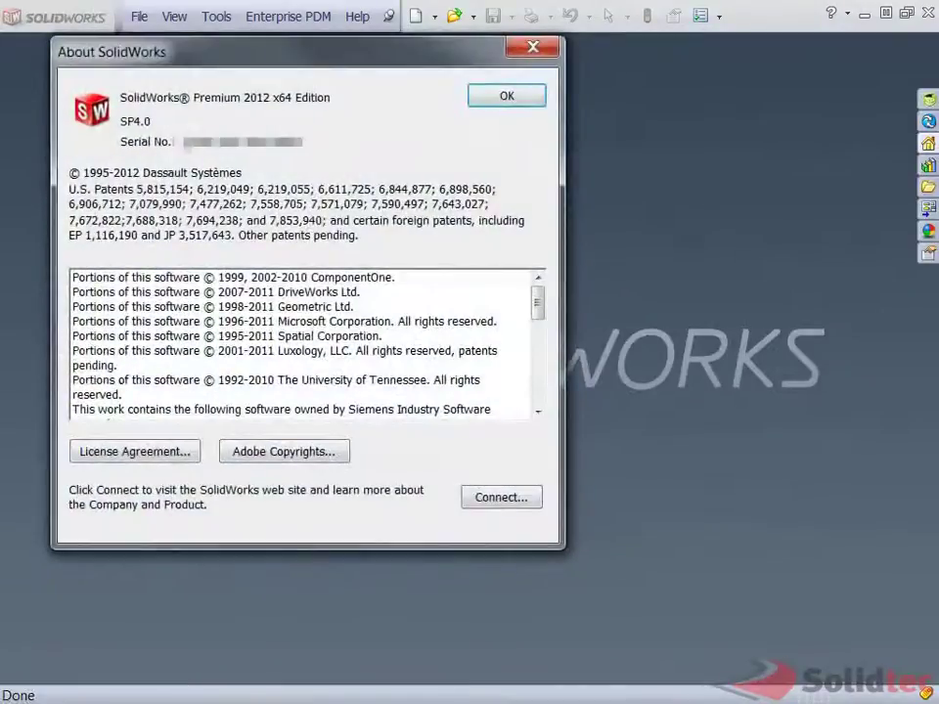